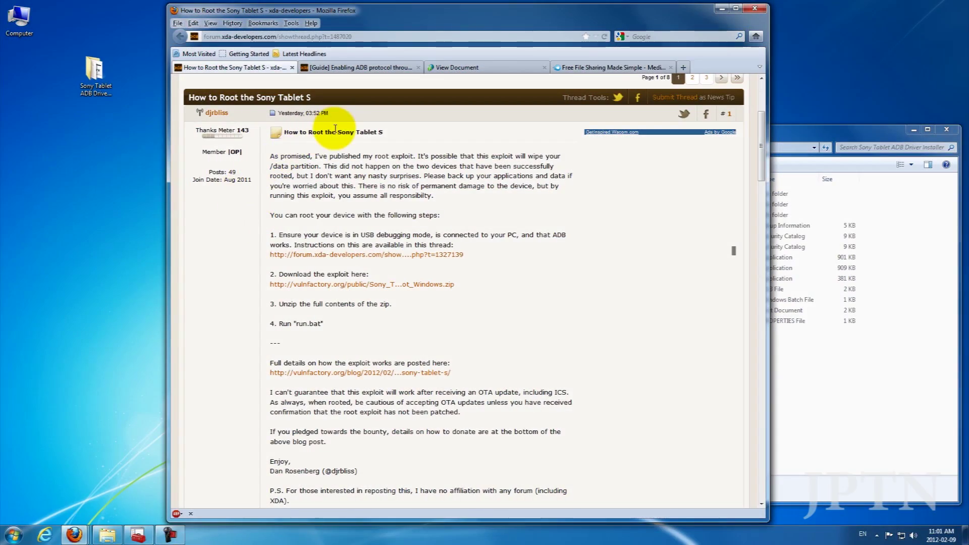
# Switch to the ADB protocol guide thread and highlight its SDK and win-usb driver links
pyautogui.click(376, 71)
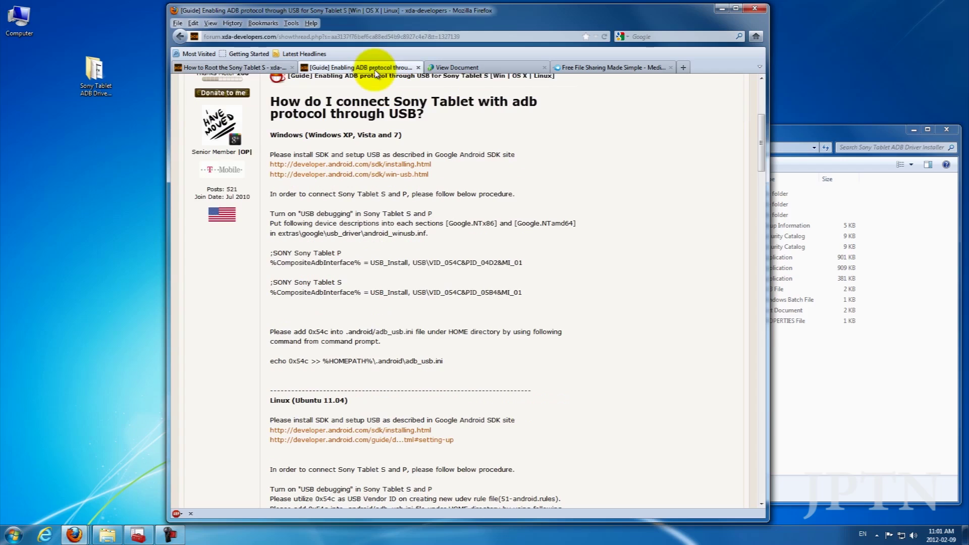
pyautogui.click(503, 71)
pyautogui.click(377, 67)
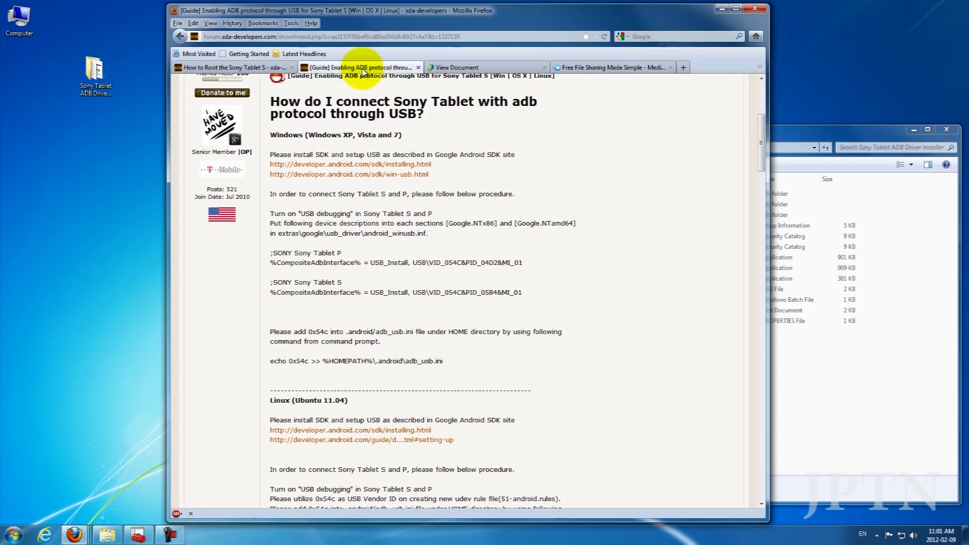
pyautogui.moveTo(448, 168); pyautogui.dragTo(277, 166)
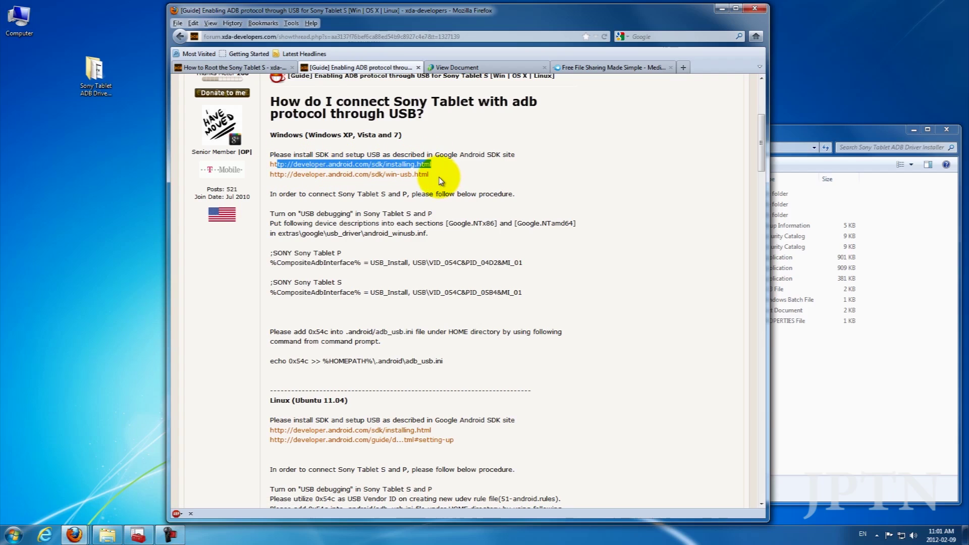
pyautogui.moveTo(443, 174); pyautogui.dragTo(291, 174)
pyautogui.click(537, 177)
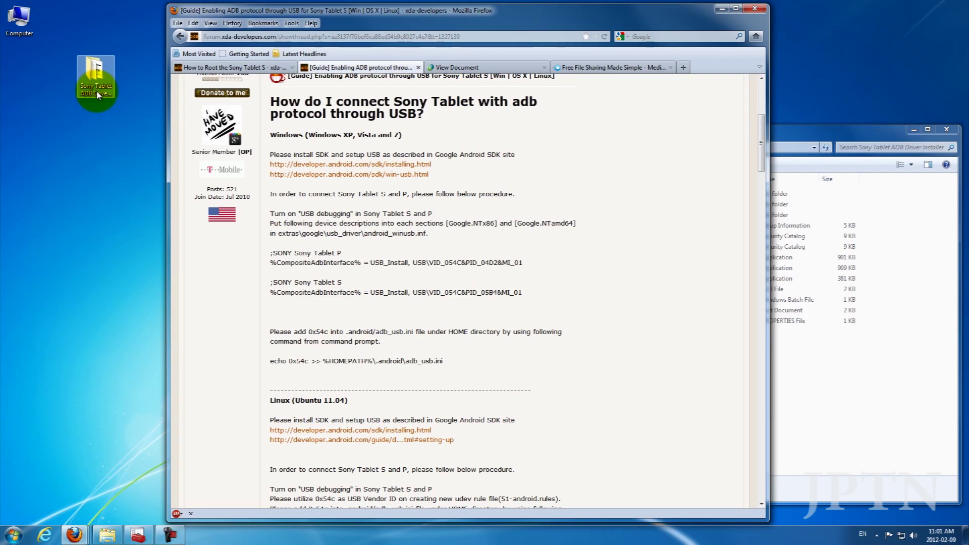
# Open the Sony Tablet ADB Driver Installer folder, then return to the thread's top
pyautogui.doubleClick(96, 76)
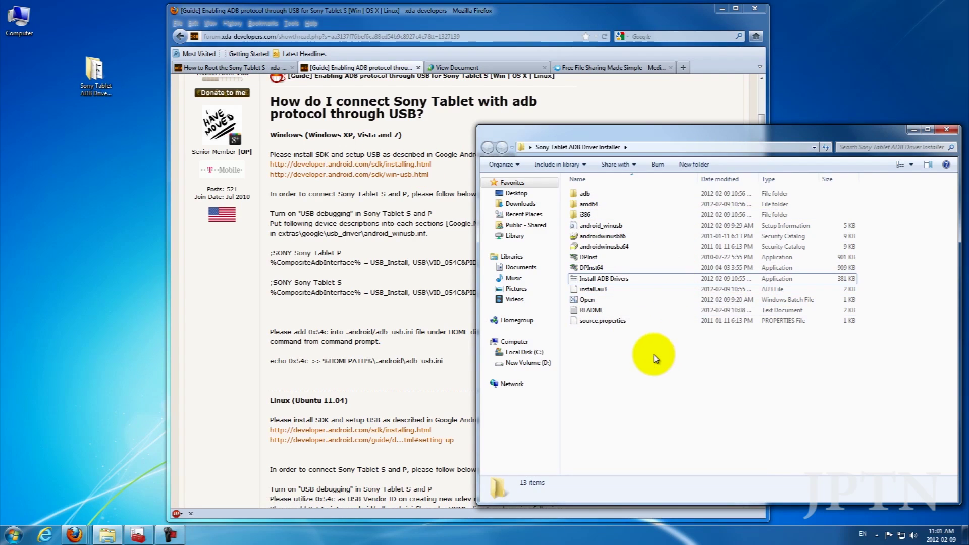
pyautogui.click(364, 200)
pyautogui.scroll(8, 541, 173)
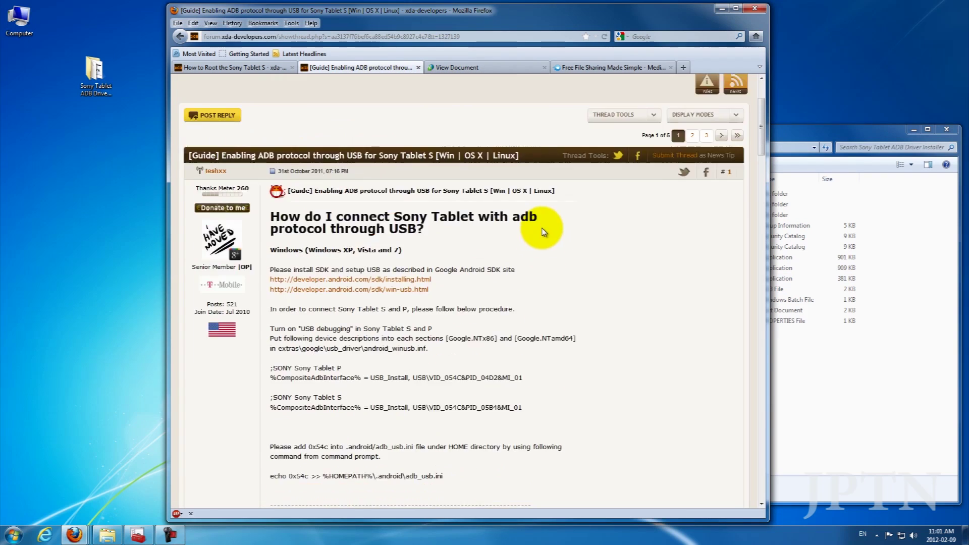
pyautogui.scroll(-6, 421, 213)
pyautogui.scroll(-15, 541, 162)
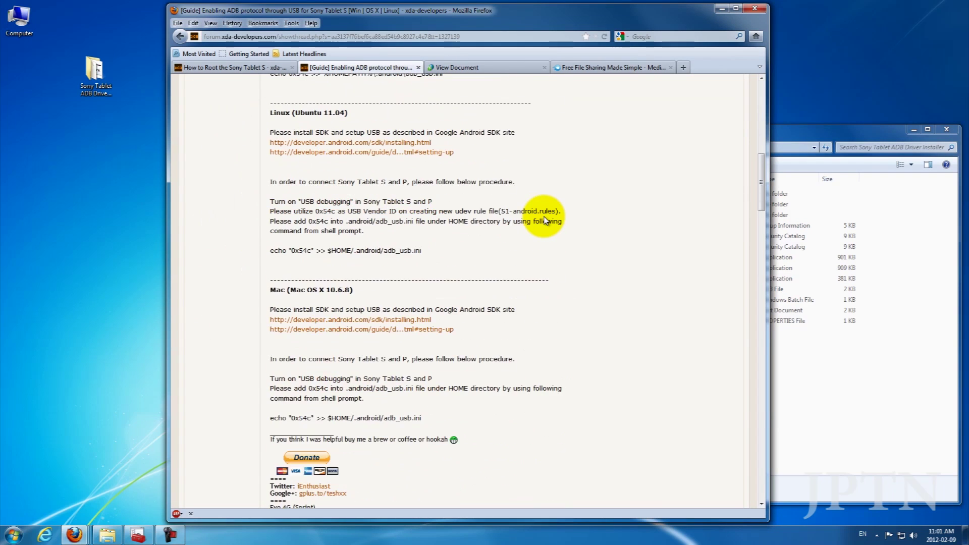
pyautogui.scroll(15, 545, 220)
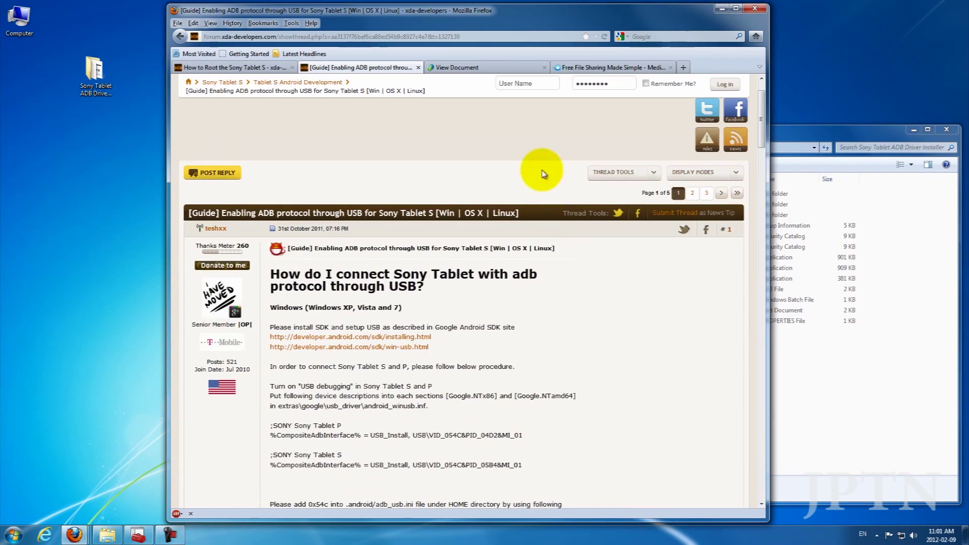
# Read Sony's adb-over-USB article, covering its USB debugging and Windows driver instructions
pyautogui.click(480, 66)
pyautogui.scroll(10, 574, 173)
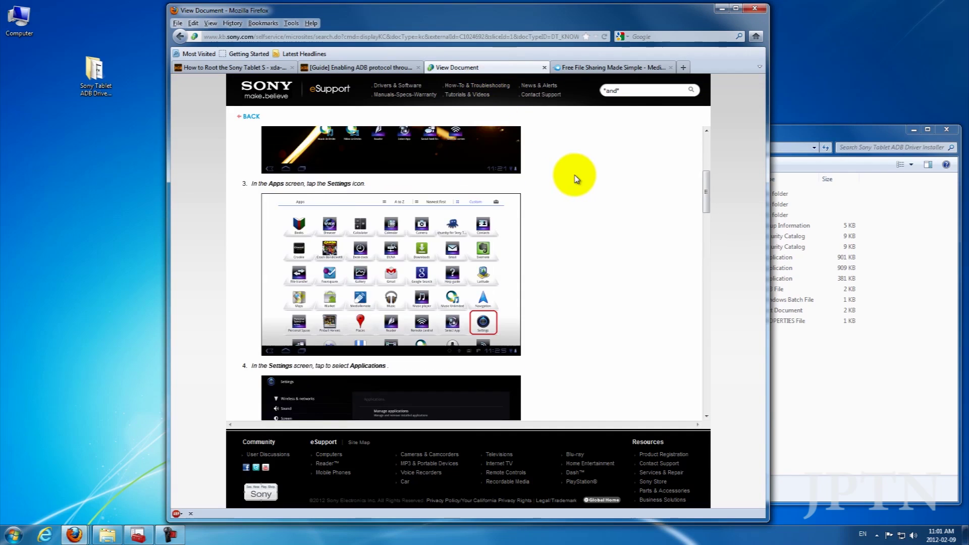
pyautogui.moveTo(491, 141); pyautogui.dragTo(550, 142)
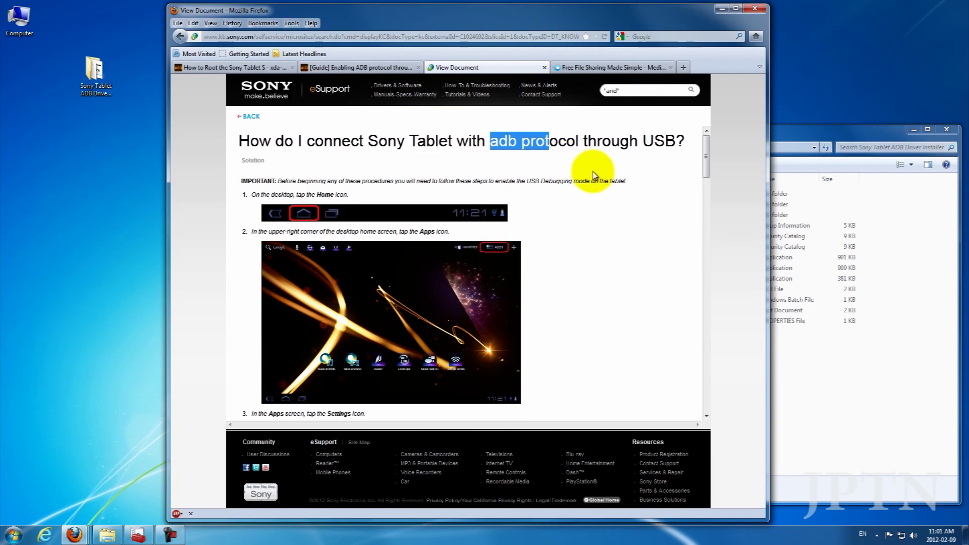
pyautogui.scroll(-15, 594, 178)
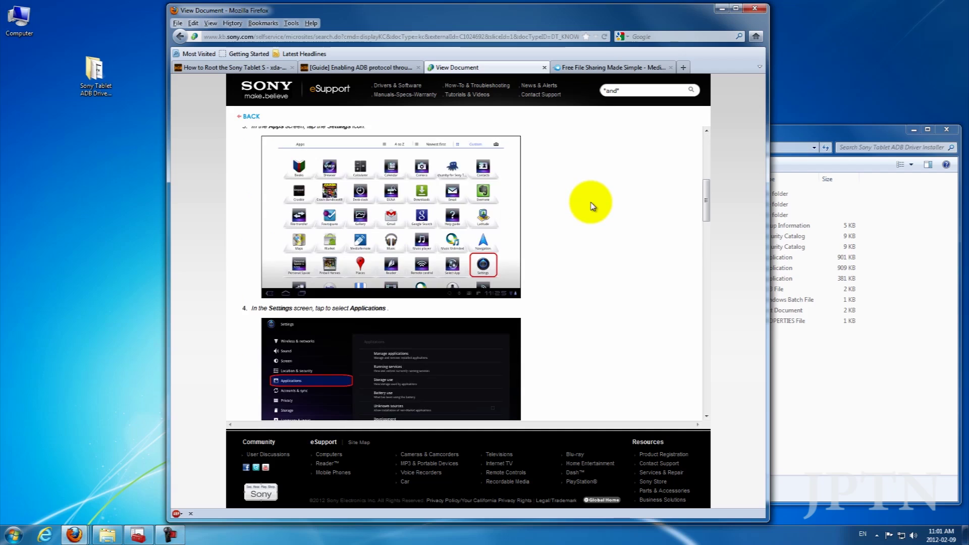
pyautogui.scroll(-10, 586, 252)
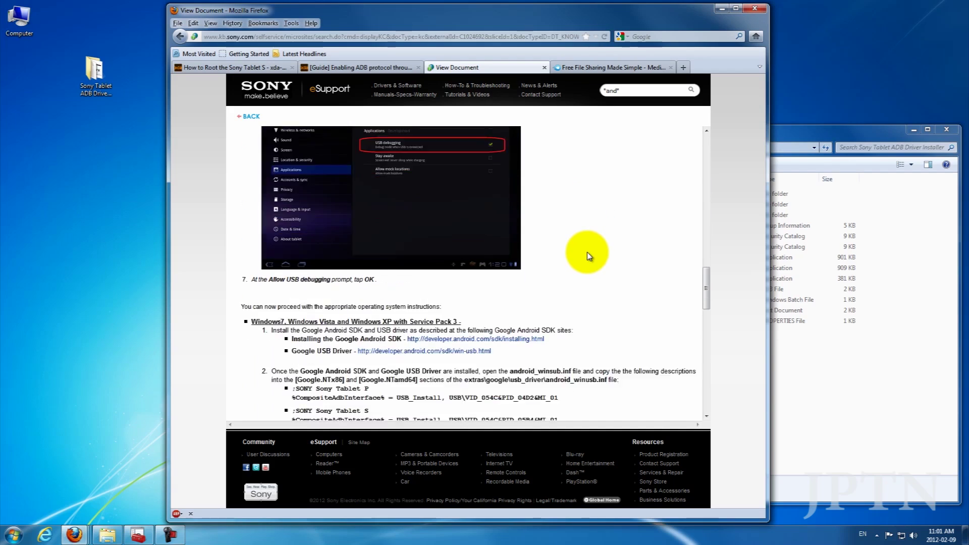
pyautogui.scroll(-6, 588, 253)
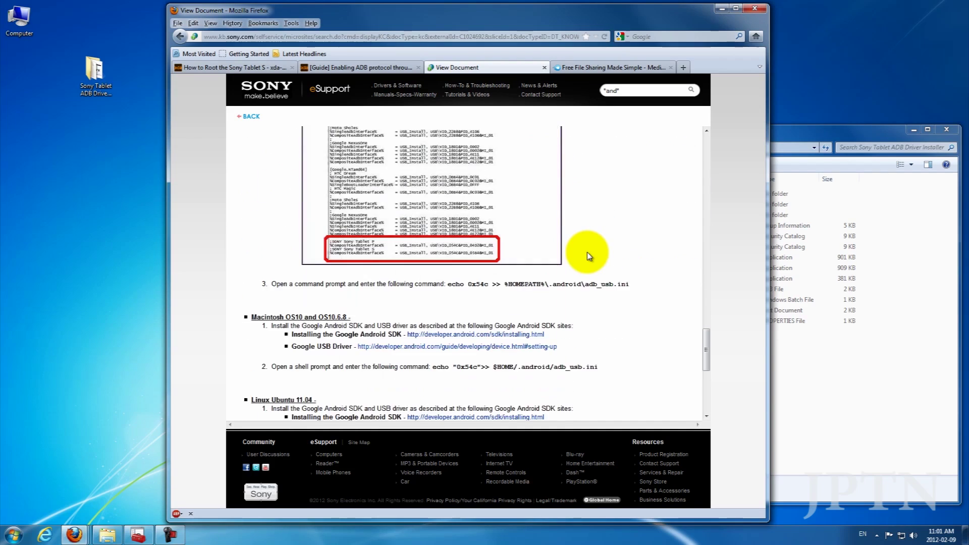
pyautogui.scroll(6, 588, 253)
pyautogui.scroll(4, 605, 231)
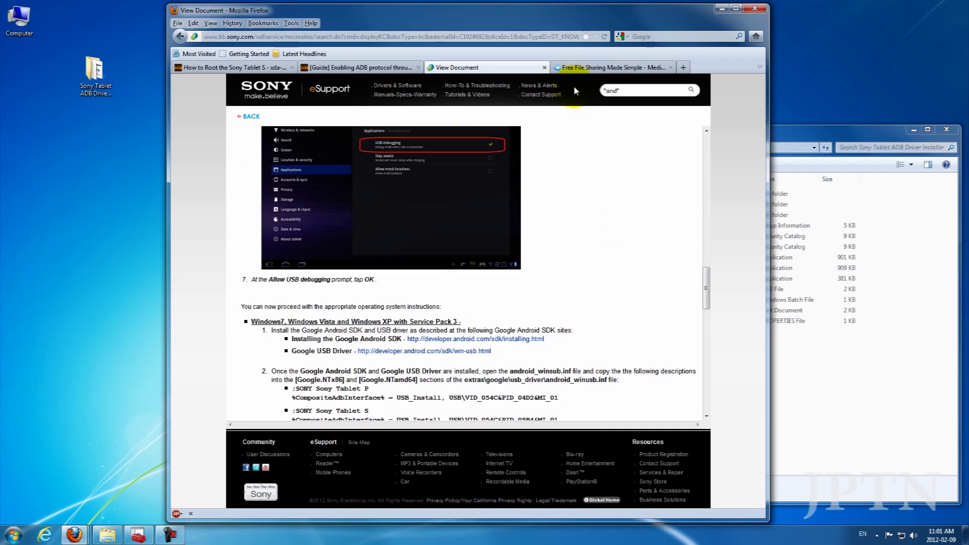
# Show the MediaFire Android Stuff folder and select its androidstuff page address
pyautogui.click(587, 71)
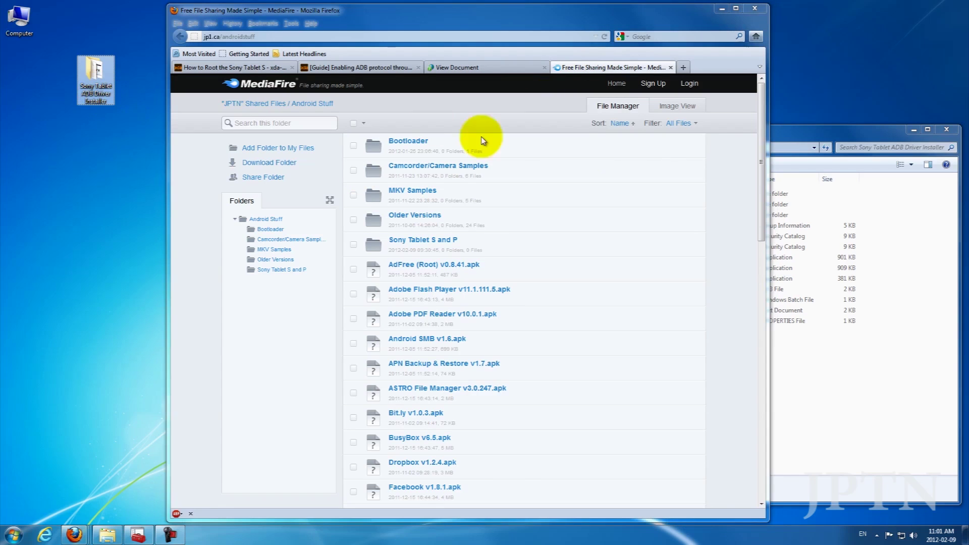
pyautogui.click(313, 36)
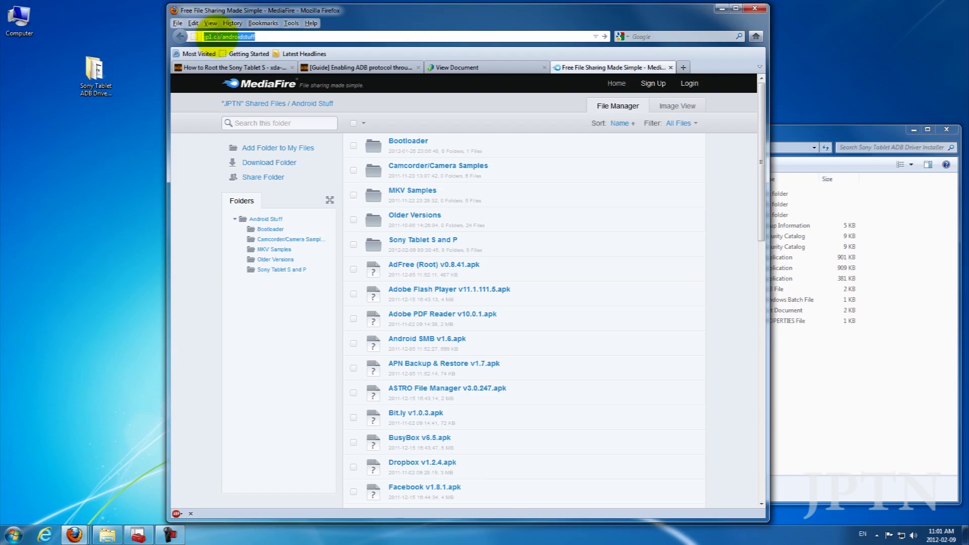
pyautogui.click(513, 127)
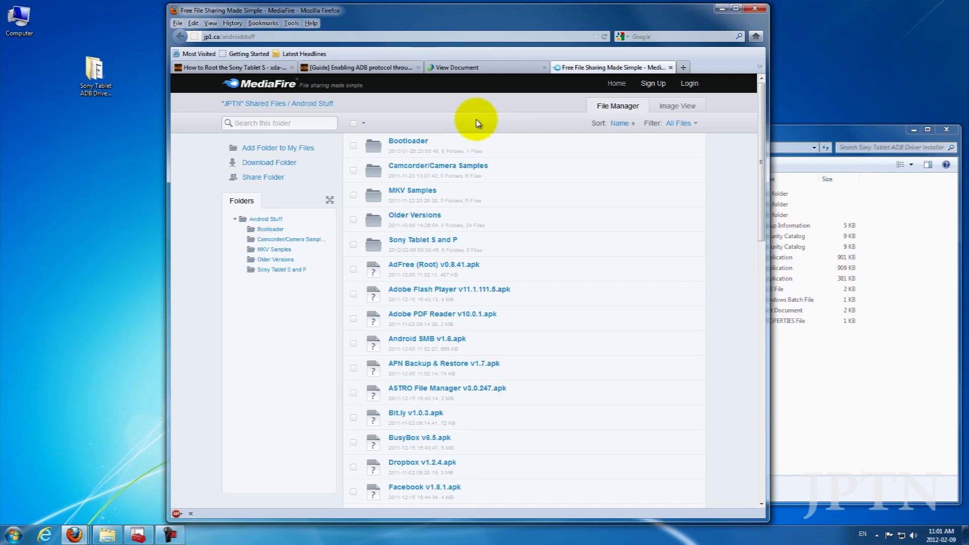
# Minimise Firefox and bring forward the driver installer folder, selecting Install ADB Drivers
pyautogui.click(112, 89)
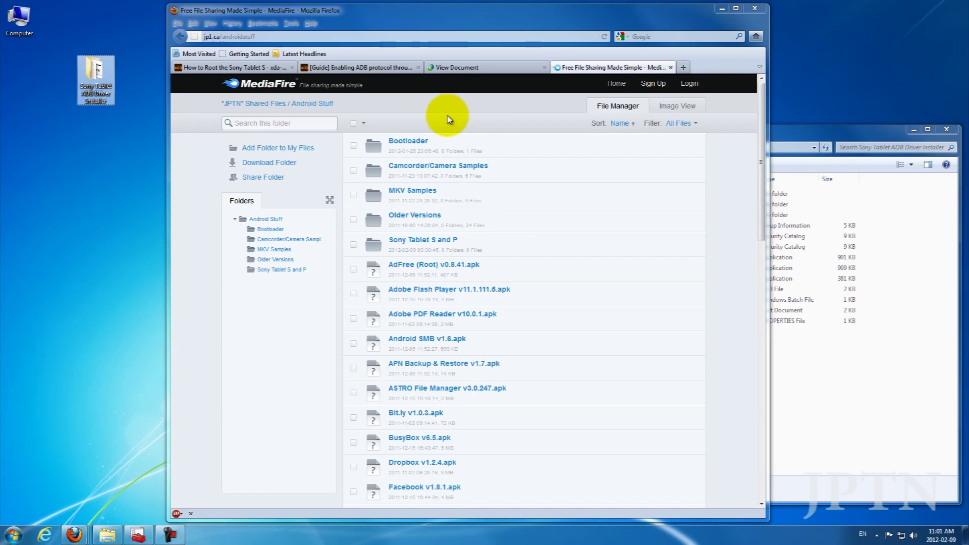
pyautogui.click(721, 11)
pyautogui.moveTo(689, 130); pyautogui.dragTo(559, 61)
pyautogui.click(492, 202)
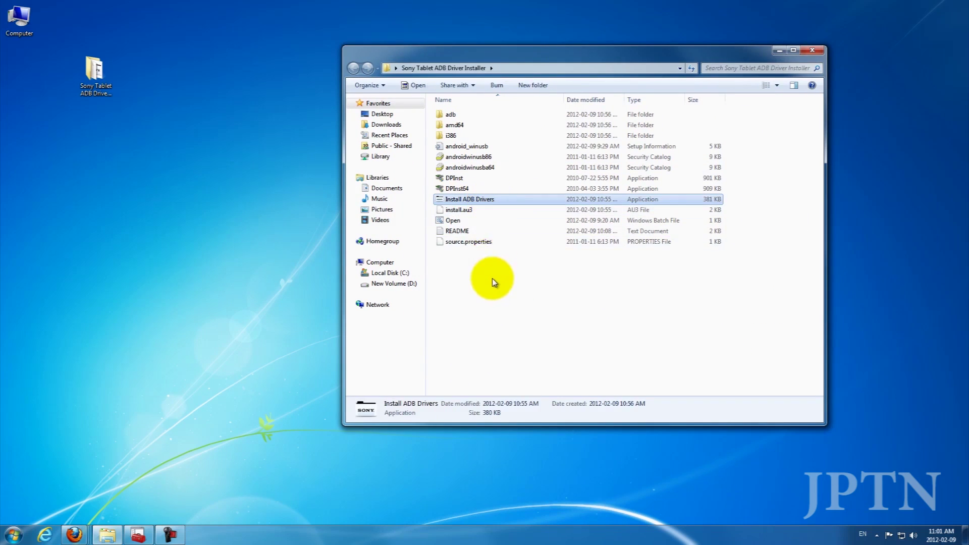
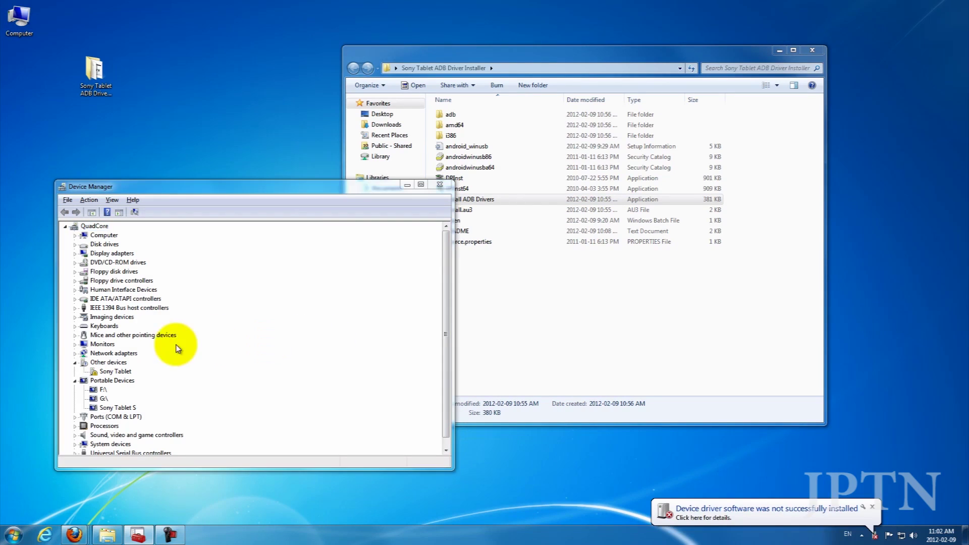
# Open the Sony Tablet's storage from Other devices to view its files, then close it
pyautogui.click(125, 374)
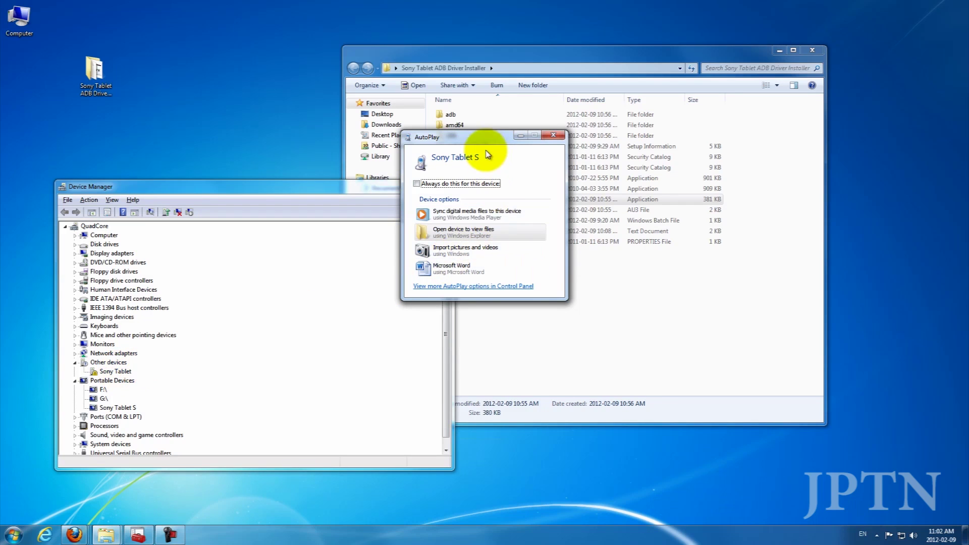
pyautogui.click(469, 235)
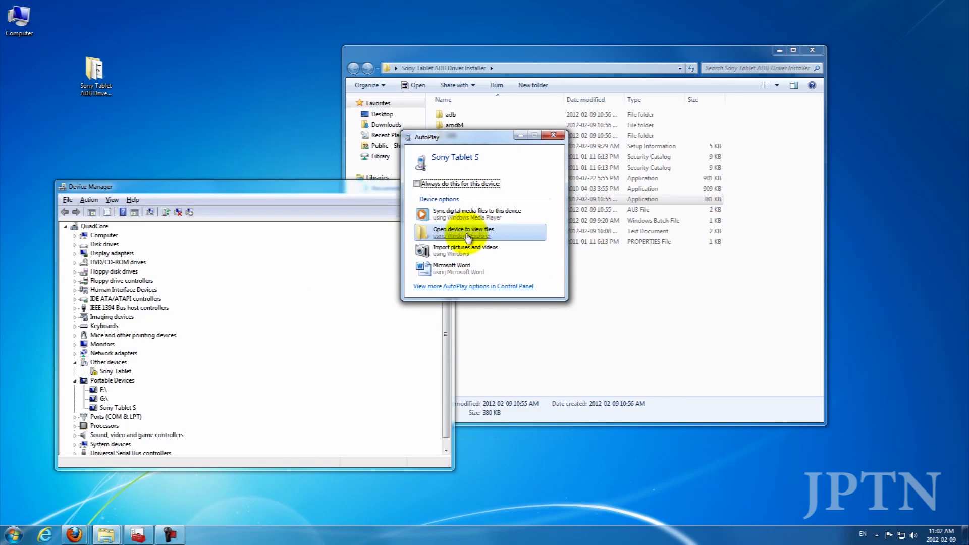
pyautogui.click(469, 236)
pyautogui.click(493, 127)
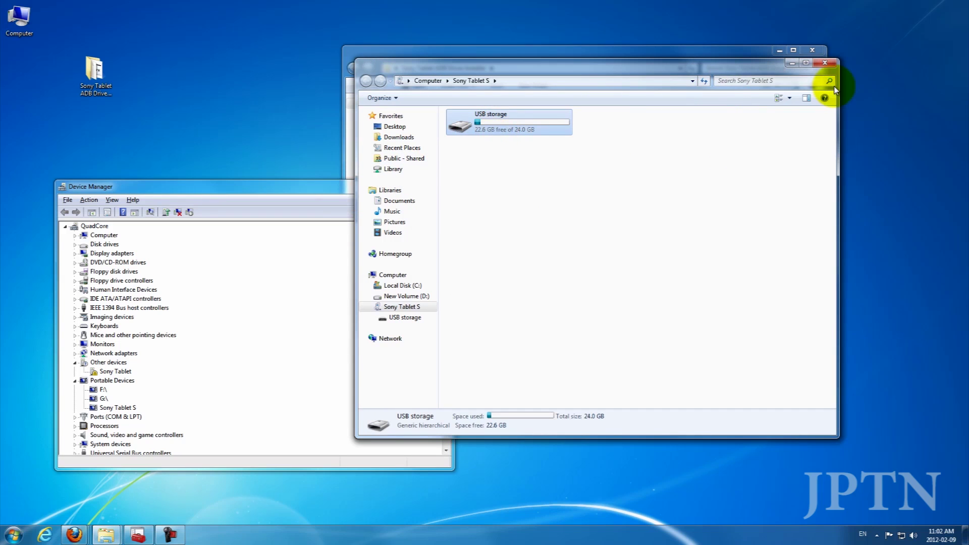
pyautogui.click(829, 63)
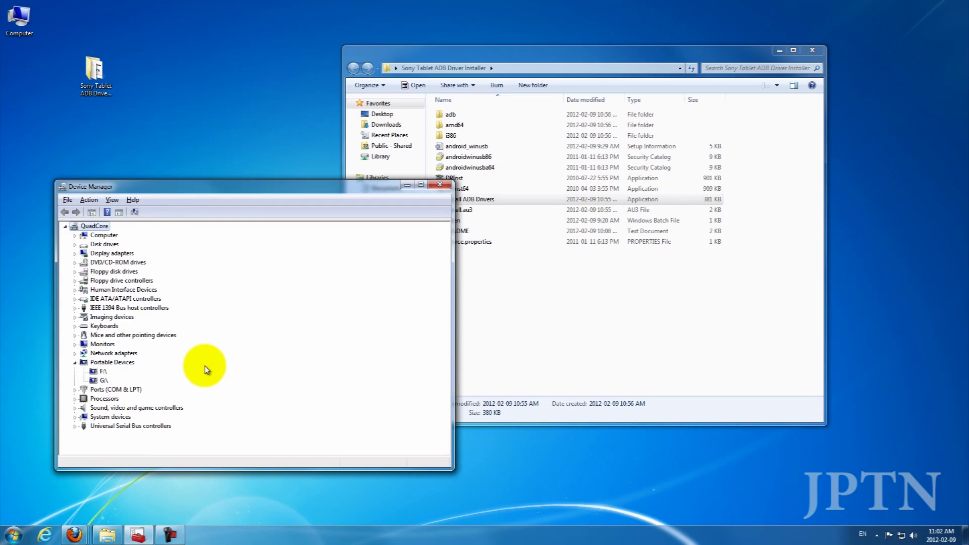
# Run Install ADB Drivers as administrator, confirm the start, and acknowledge the Finished! message
pyautogui.click(539, 340)
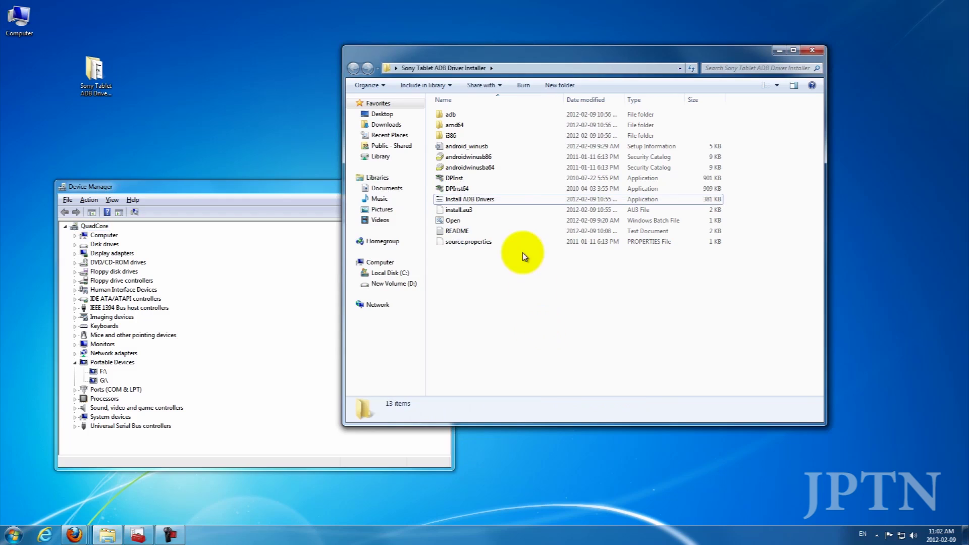
pyautogui.click(480, 202)
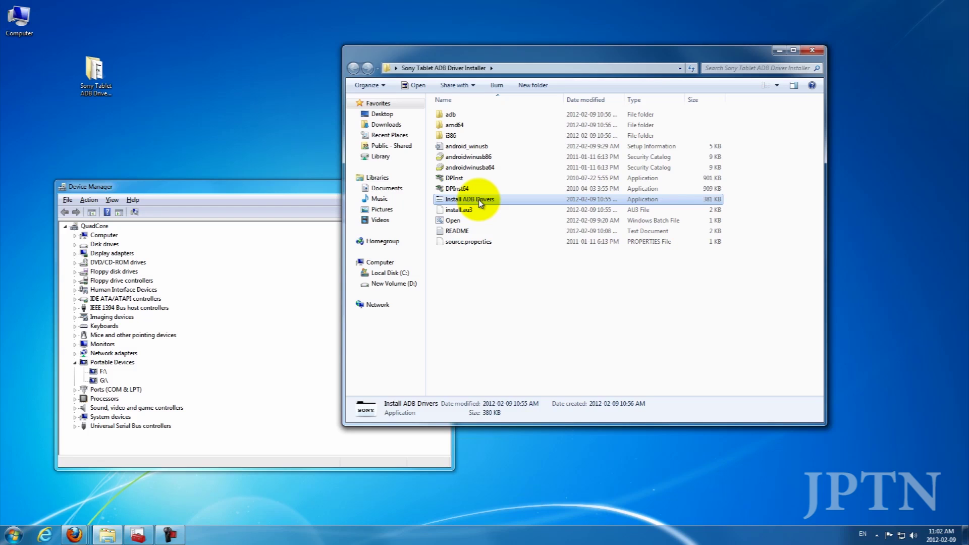
pyautogui.rightClick(480, 204)
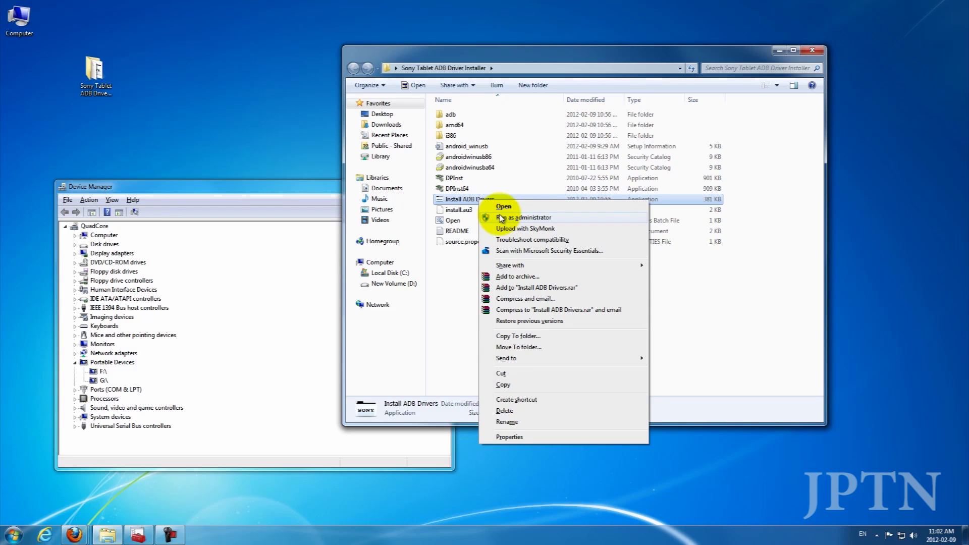
pyautogui.click(443, 268)
pyautogui.click(457, 232)
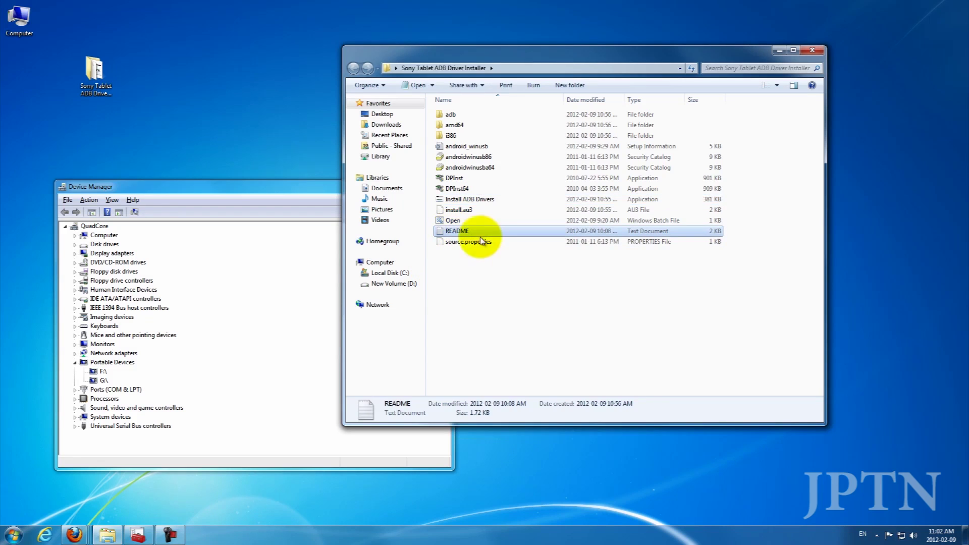
pyautogui.rightClick(471, 200)
pyautogui.click(503, 211)
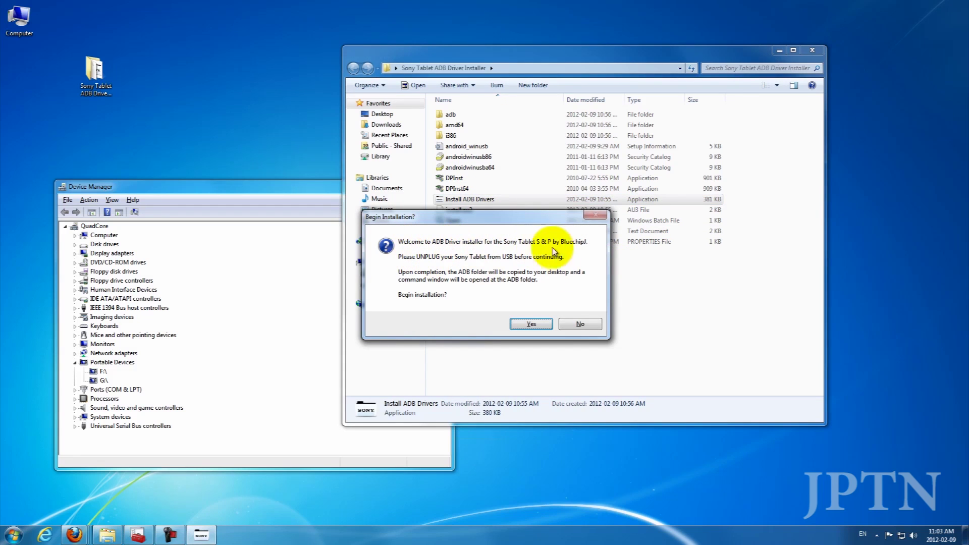
pyautogui.click(531, 325)
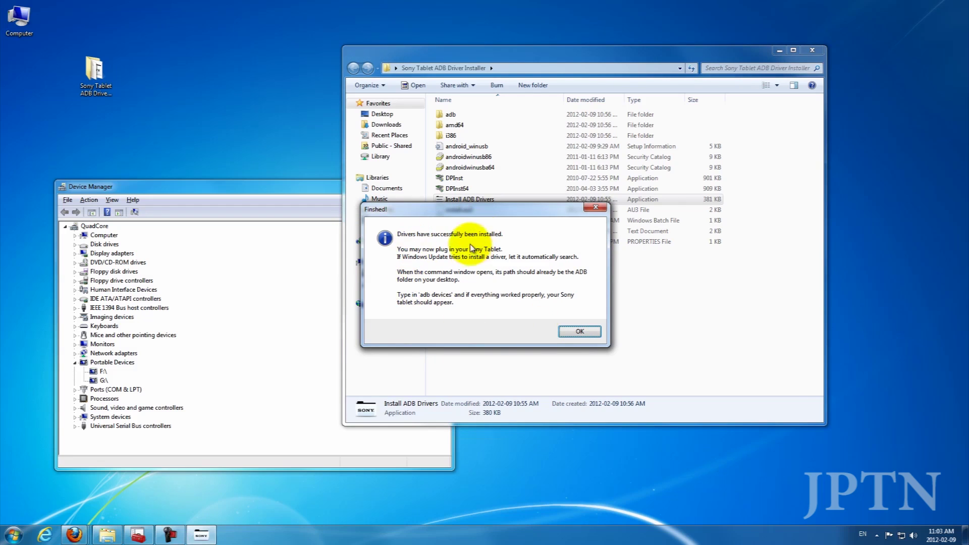
pyautogui.click(581, 331)
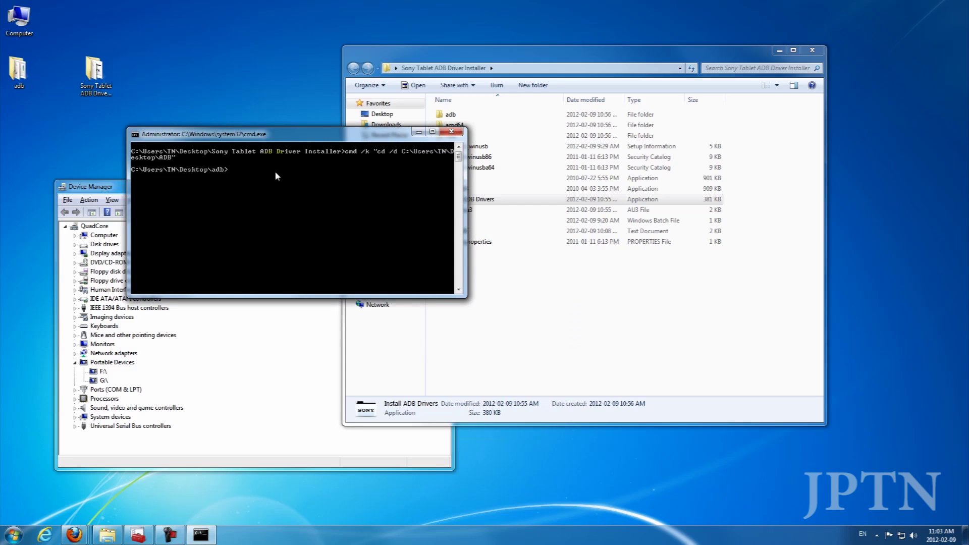
# Run dir in the desktop adb folder to check for adb.exe and its two DLLs, then return to Device Manager
pyautogui.click(22, 74)
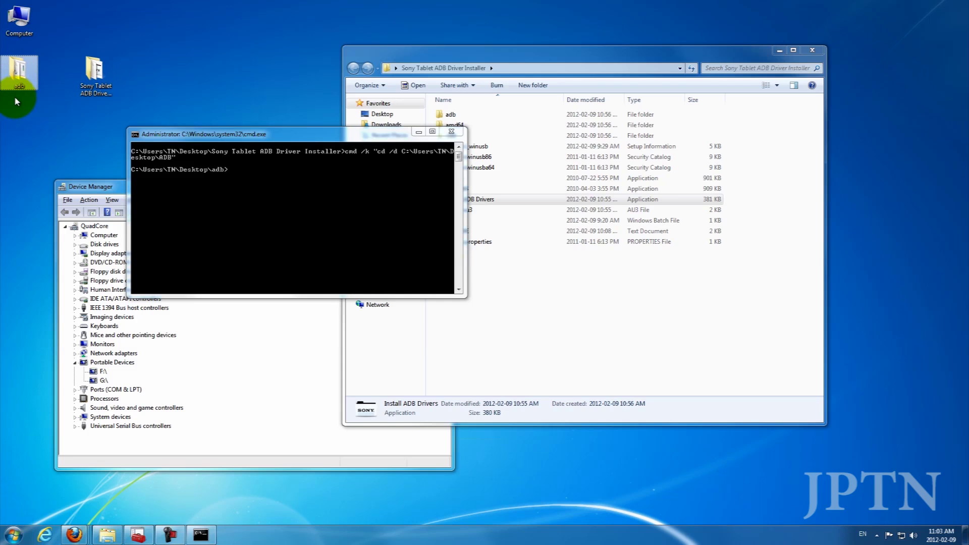
pyautogui.moveTo(214, 135); pyautogui.dragTo(253, 147)
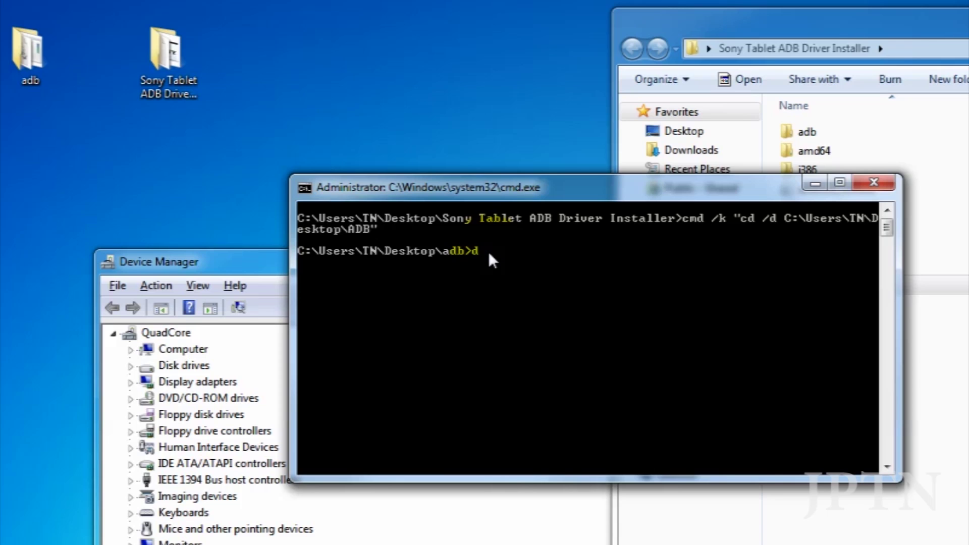
pyautogui.write('r')
pyautogui.press('Return')
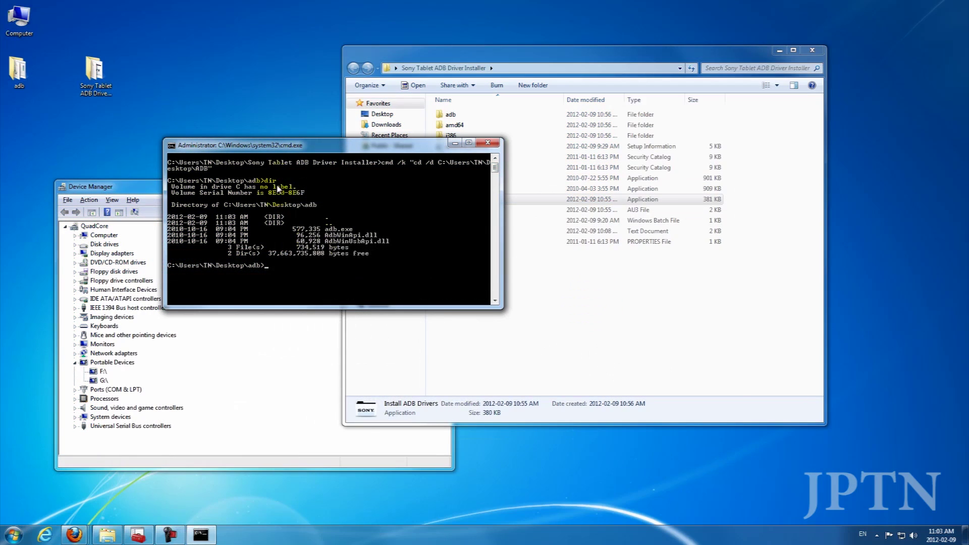
pyautogui.click(141, 192)
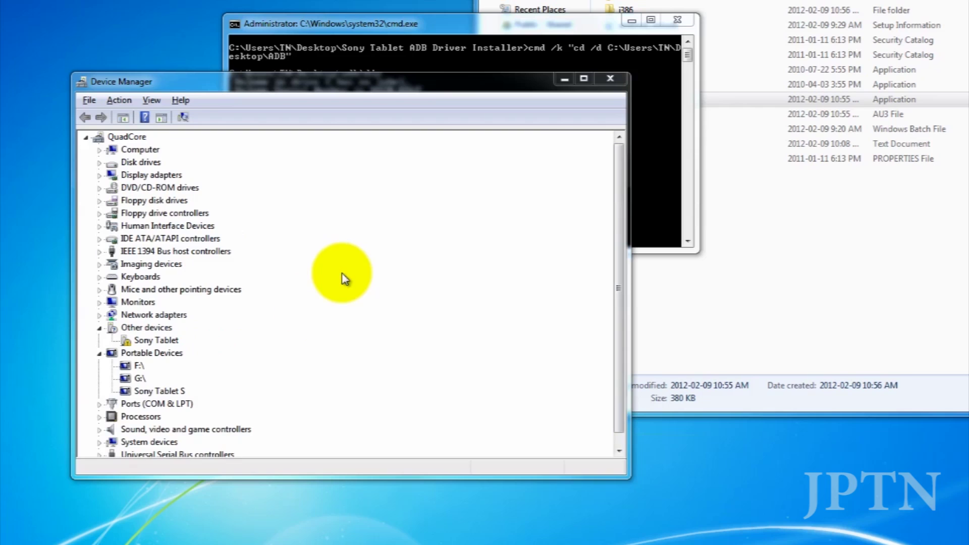
# Update the Sony Tablet's driver via Browse my computer and Let me pick from a list, with Show All Devices
pyautogui.moveTo(386, 84); pyautogui.dragTo(406, 51)
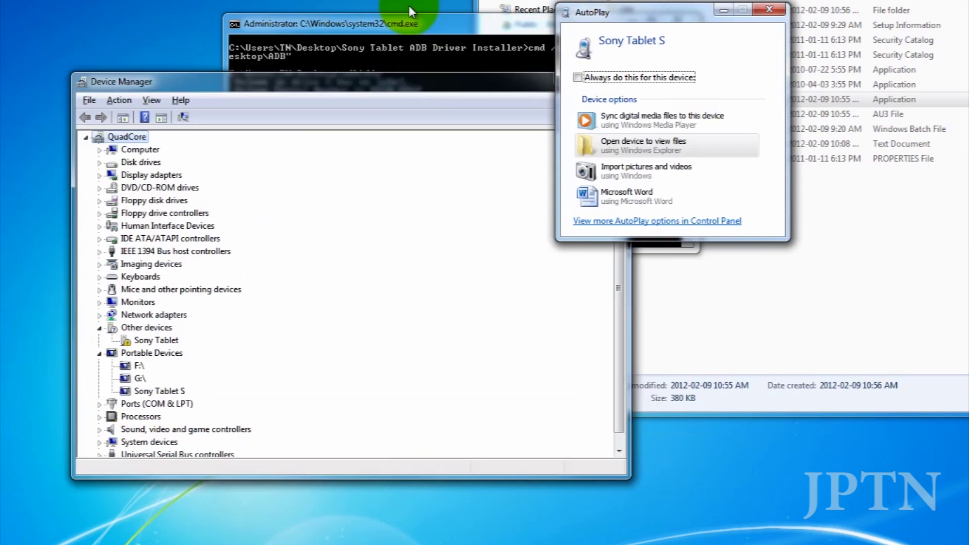
pyautogui.click(769, 10)
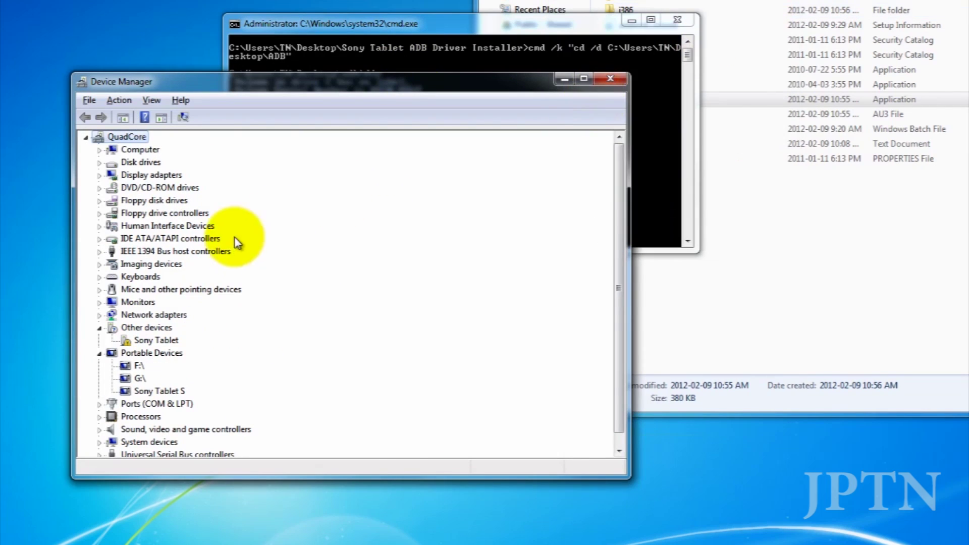
pyautogui.click(164, 341)
pyautogui.scroll(-1, 303, 296)
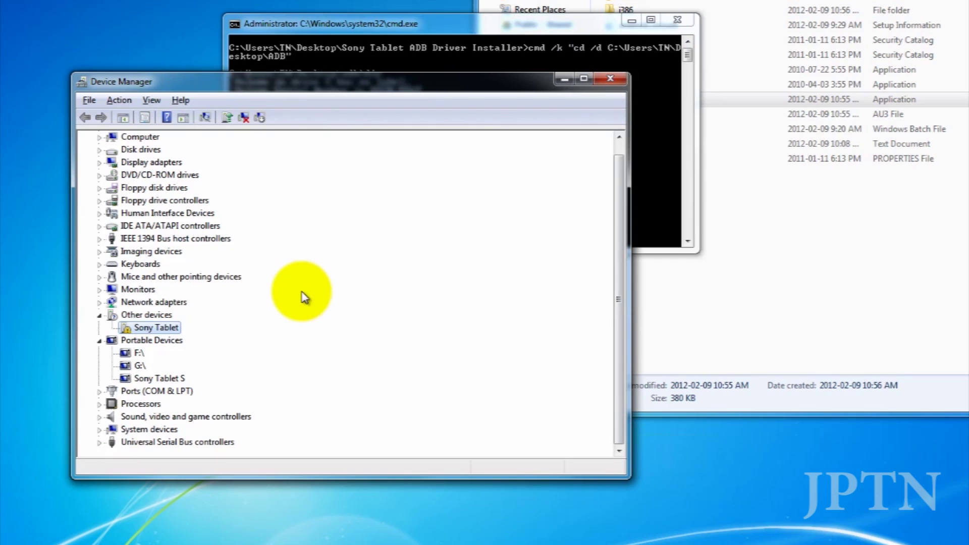
pyautogui.rightClick(170, 332)
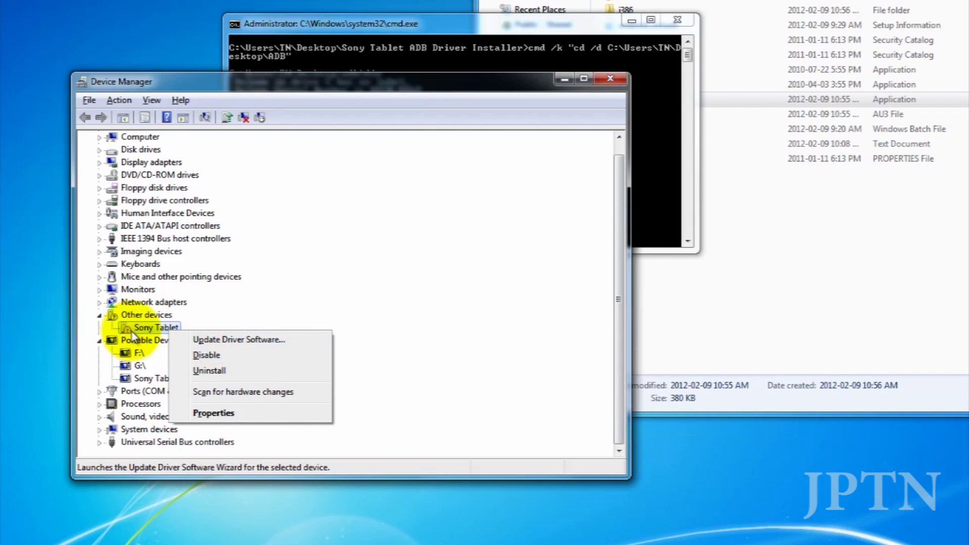
pyautogui.click(230, 341)
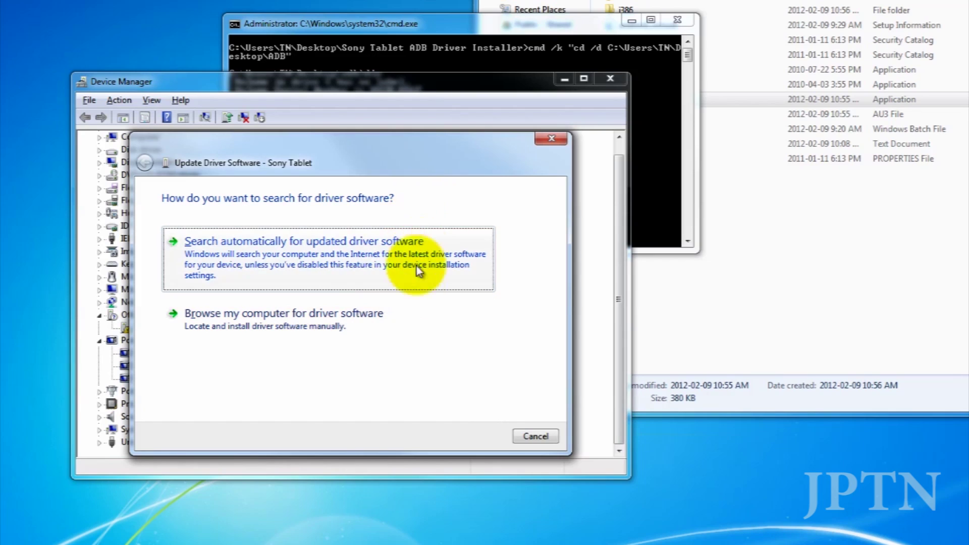
pyautogui.click(366, 326)
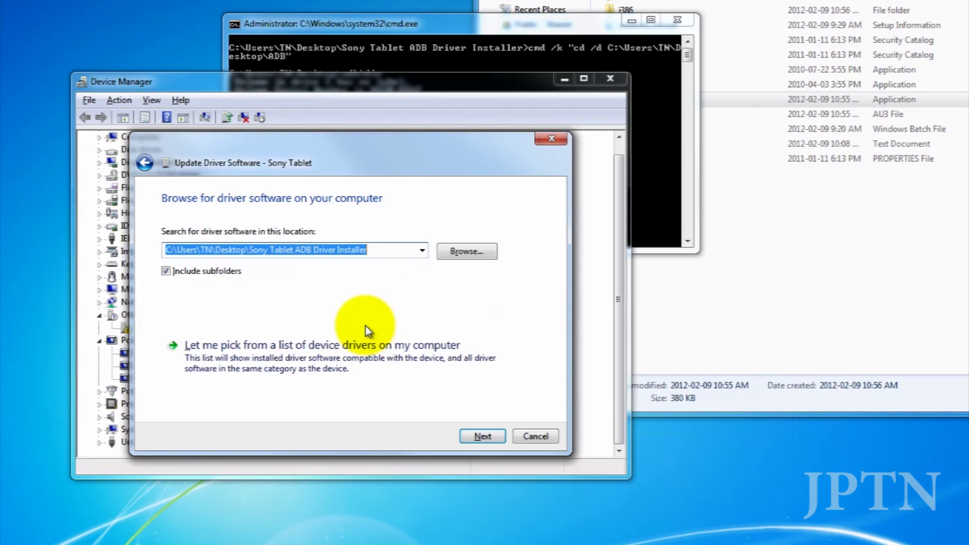
pyautogui.click(337, 362)
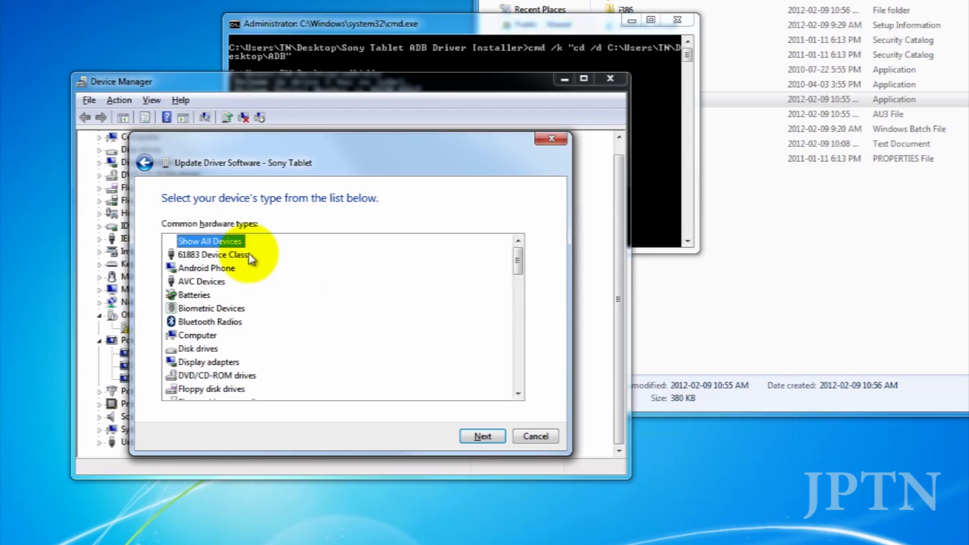
pyautogui.click(486, 436)
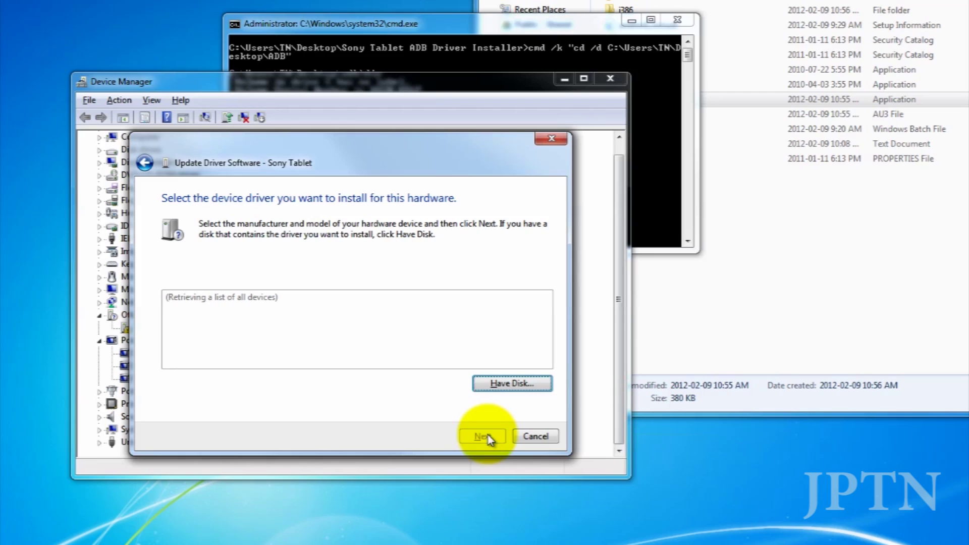
# Use Have Disk to select android_winusb from the desktop Sony Tablet ADB Driver Installer folder
pyautogui.click(511, 384)
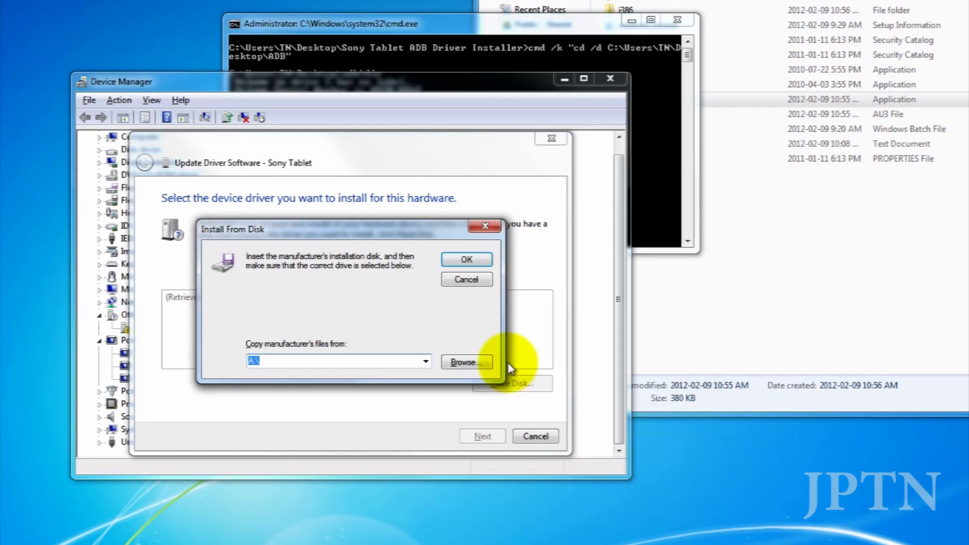
pyautogui.click(494, 362)
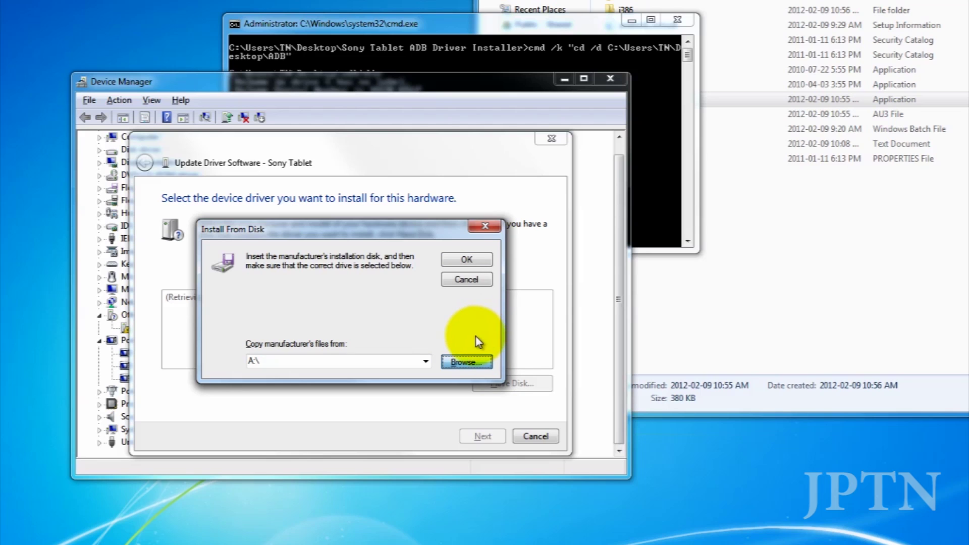
pyautogui.click(396, 273)
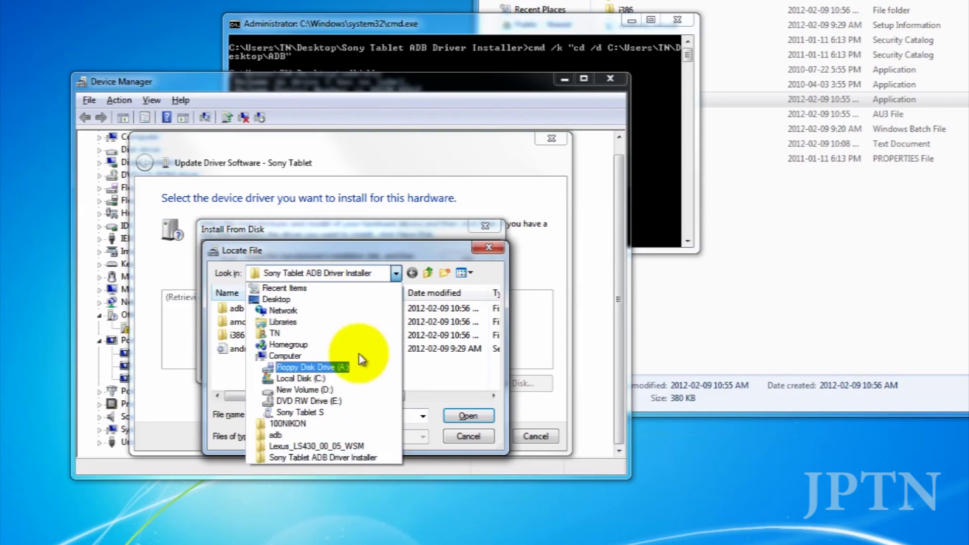
pyautogui.click(352, 460)
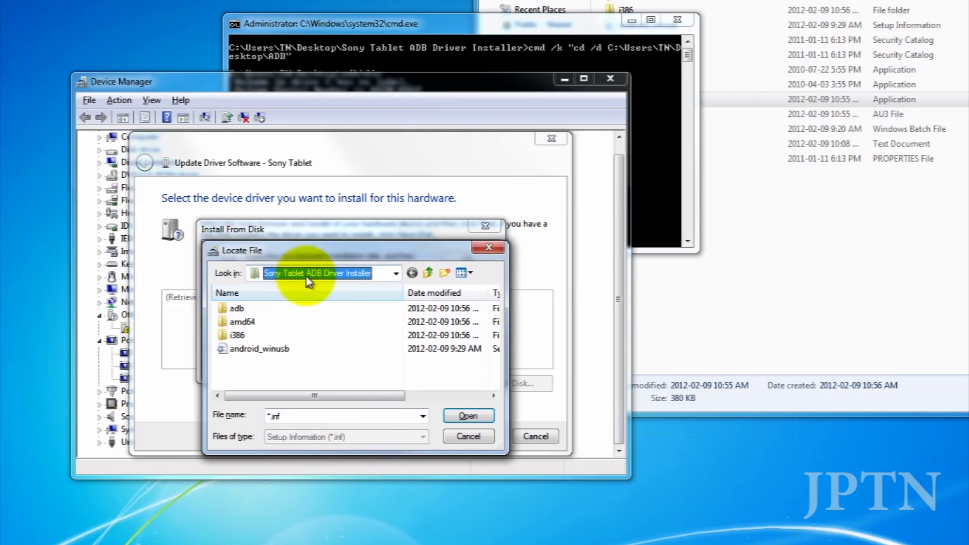
pyautogui.click(270, 350)
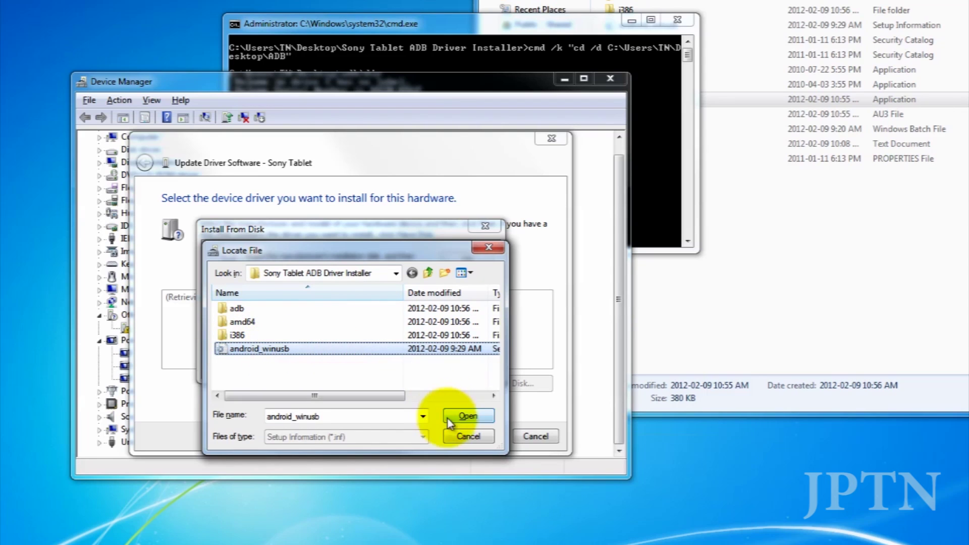
pyautogui.click(473, 417)
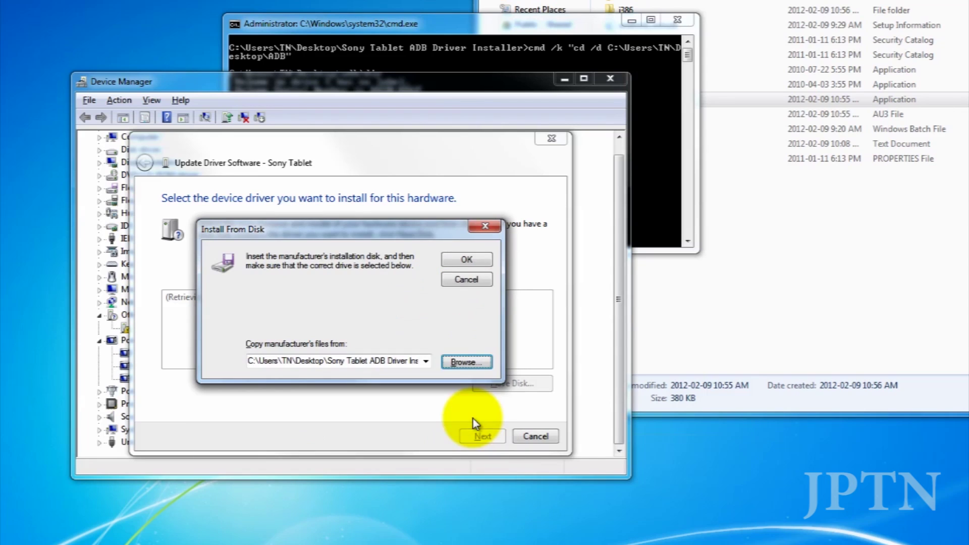
# Install the Android Composite ADB Interface model, accepting the compatibility warning and the unsigned-driver prompt
pyautogui.click(460, 259)
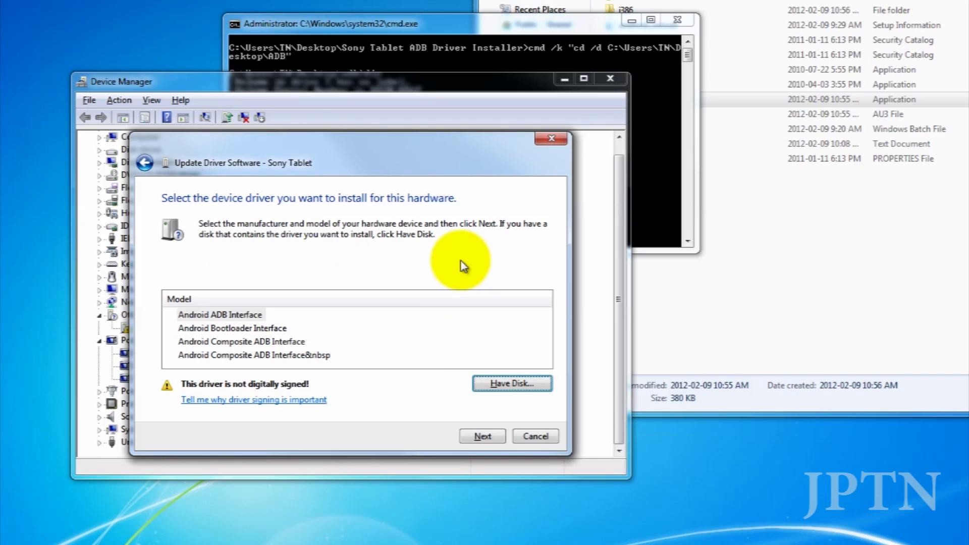
pyautogui.click(279, 341)
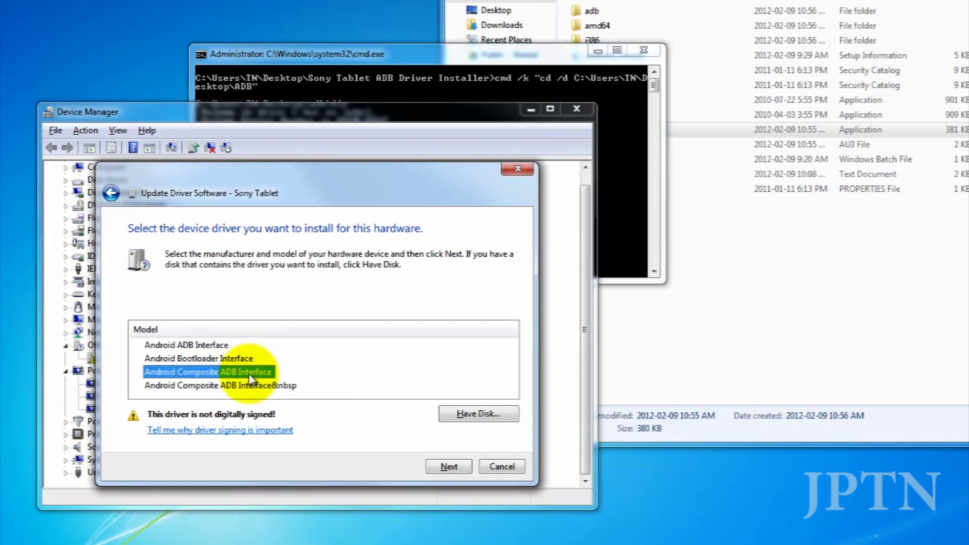
pyautogui.click(446, 466)
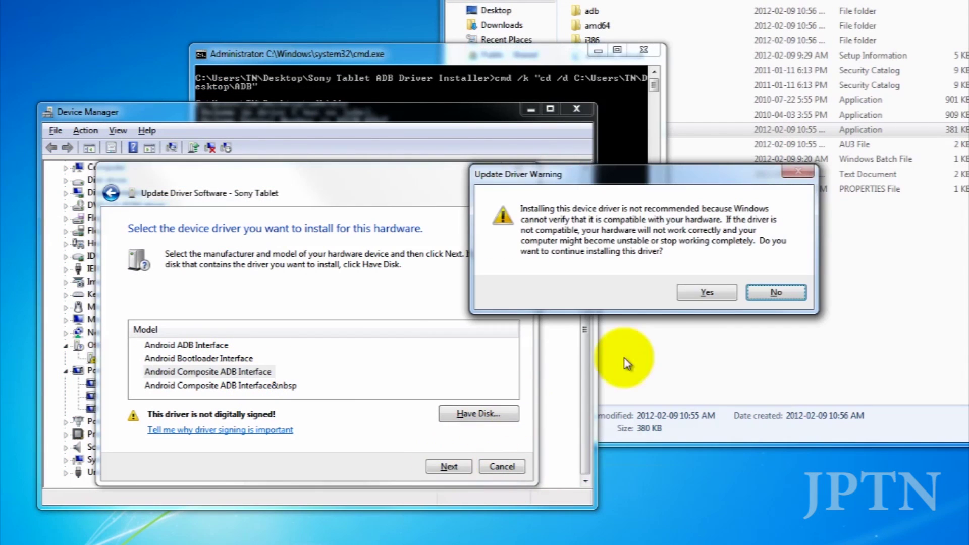
pyautogui.click(712, 295)
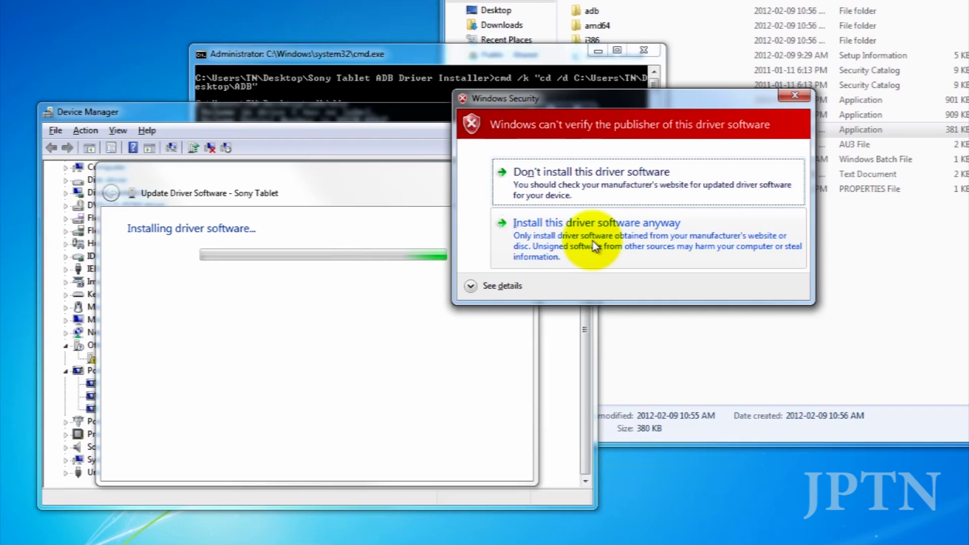
pyautogui.click(531, 242)
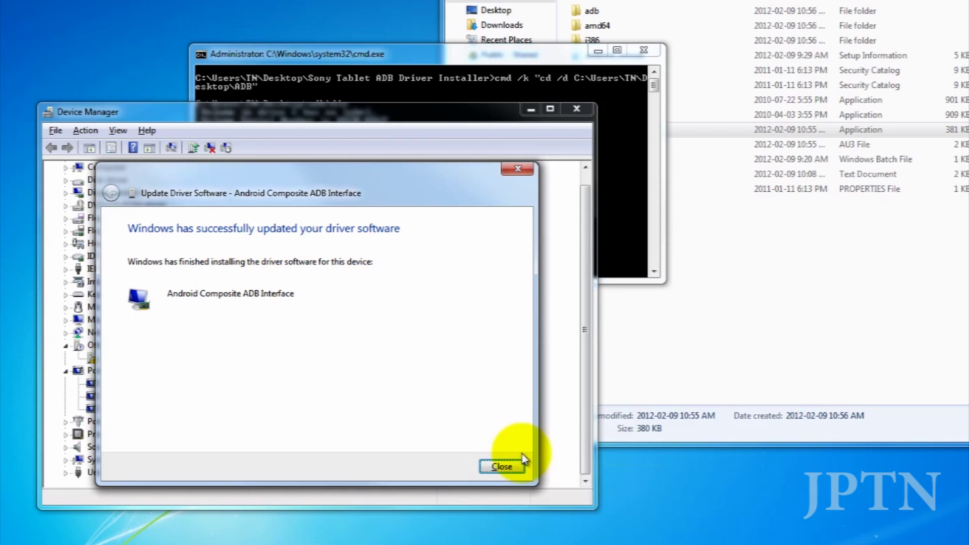
pyautogui.click(513, 468)
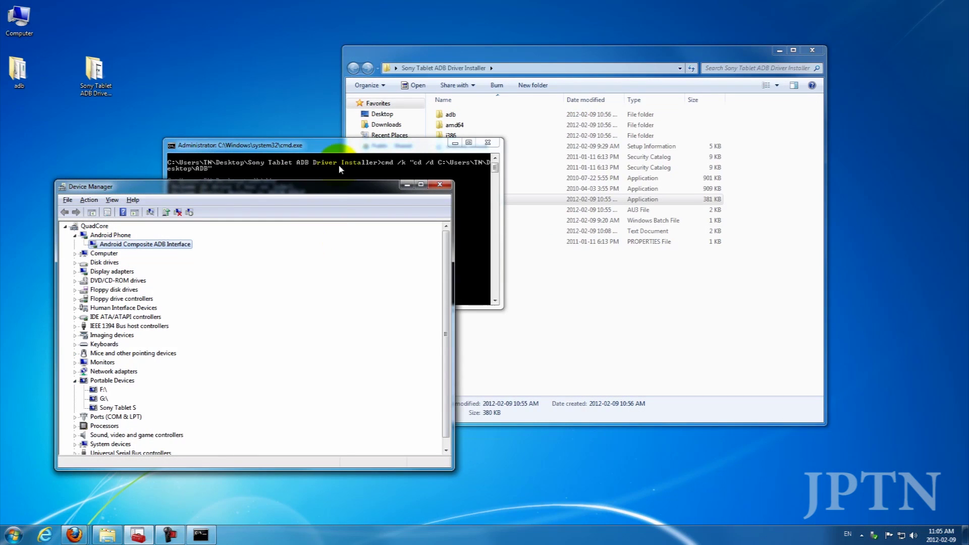
# Run adb devices in the command window so the tablet is listed as attached
pyautogui.moveTo(343, 152); pyautogui.dragTo(478, 216)
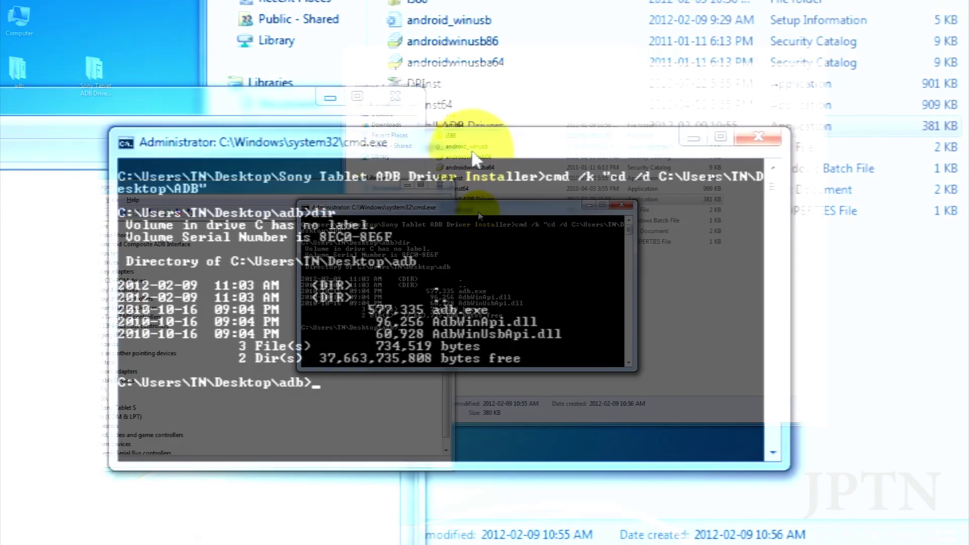
pyautogui.write('adb ')
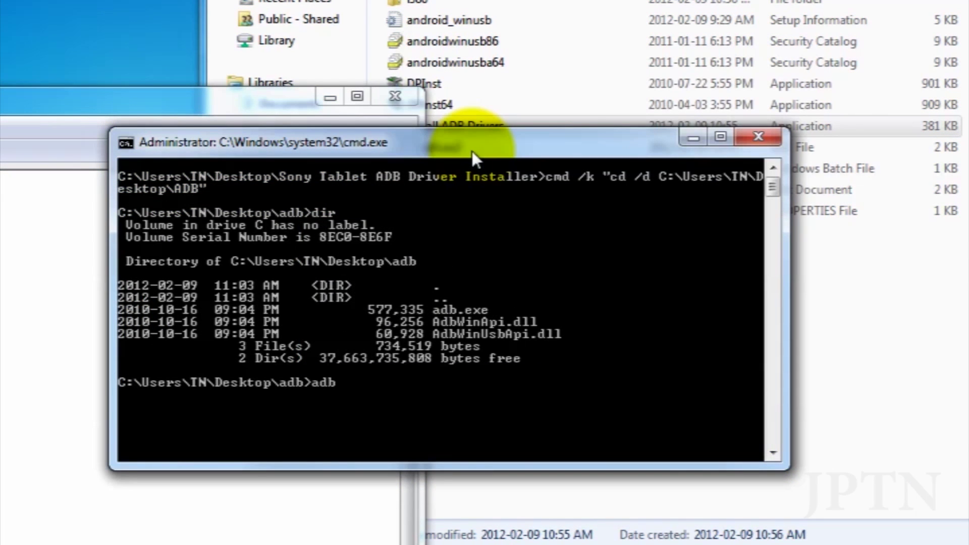
pyautogui.write('devices')
pyautogui.press('Return')
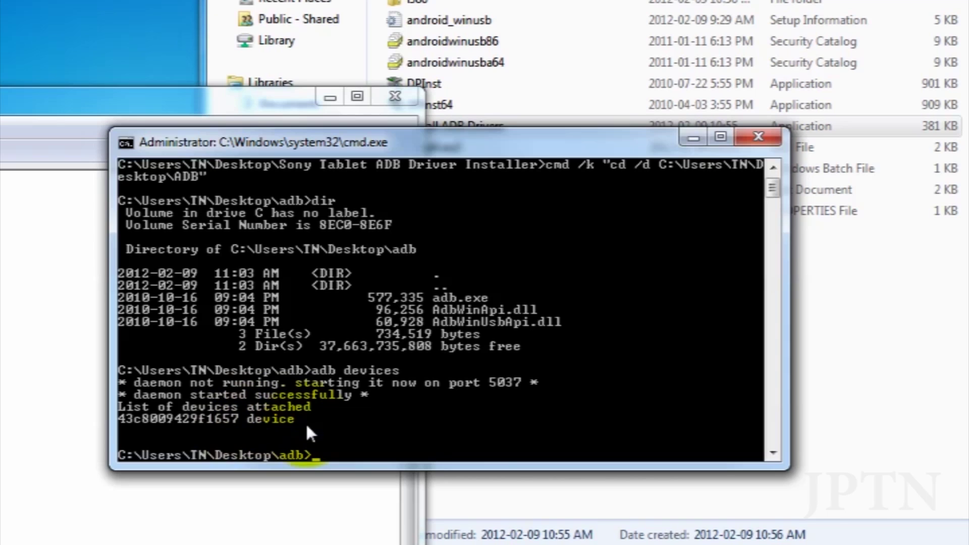
# Start an adb pull command and erase it, then select Install ADB Drivers in the installer folder
pyautogui.write('adb pull')
pyautogui.press('BackSpace')
pyautogui.press('BackSpace')
pyautogui.press('BackSpace')
pyautogui.press('BackSpace')
pyautogui.press('BackSpace')
pyautogui.write('inst')
pyautogui.press('BackSpace')
pyautogui.press('BackSpace')
pyautogui.press('BackSpace')
pyautogui.press('BackSpace')
pyautogui.press('BackSpace')
pyautogui.press('BackSpace')
pyautogui.press('BackSpace')
pyautogui.press('BackSpace')
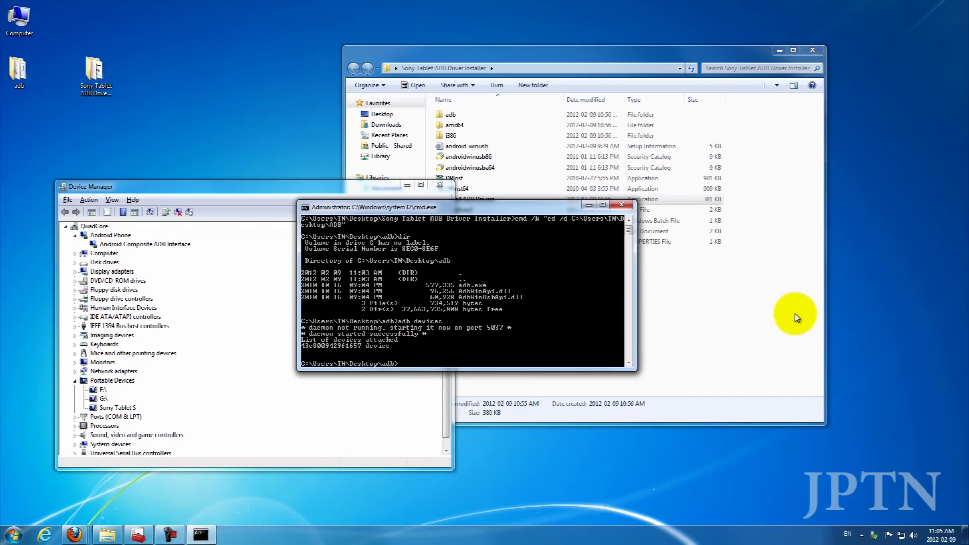
pyautogui.click(796, 320)
pyautogui.click(474, 202)
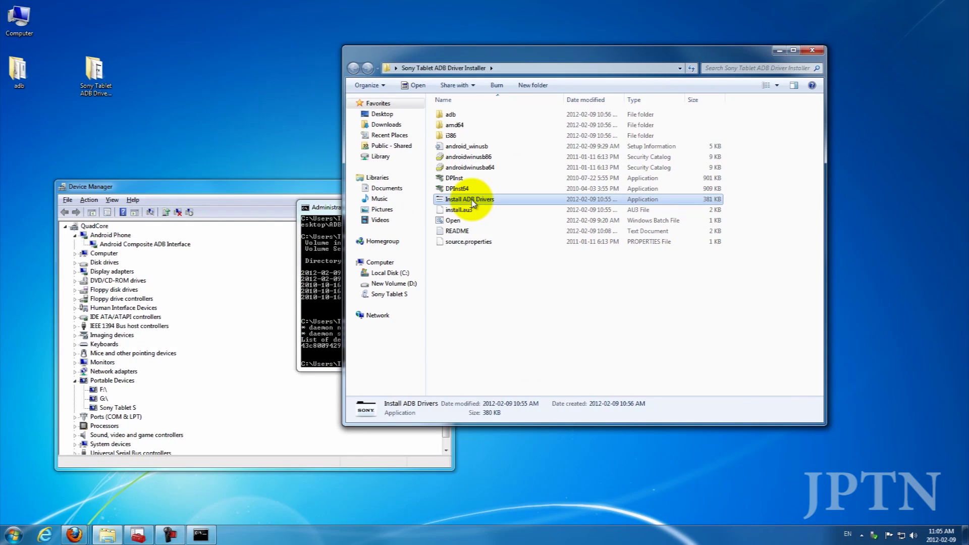